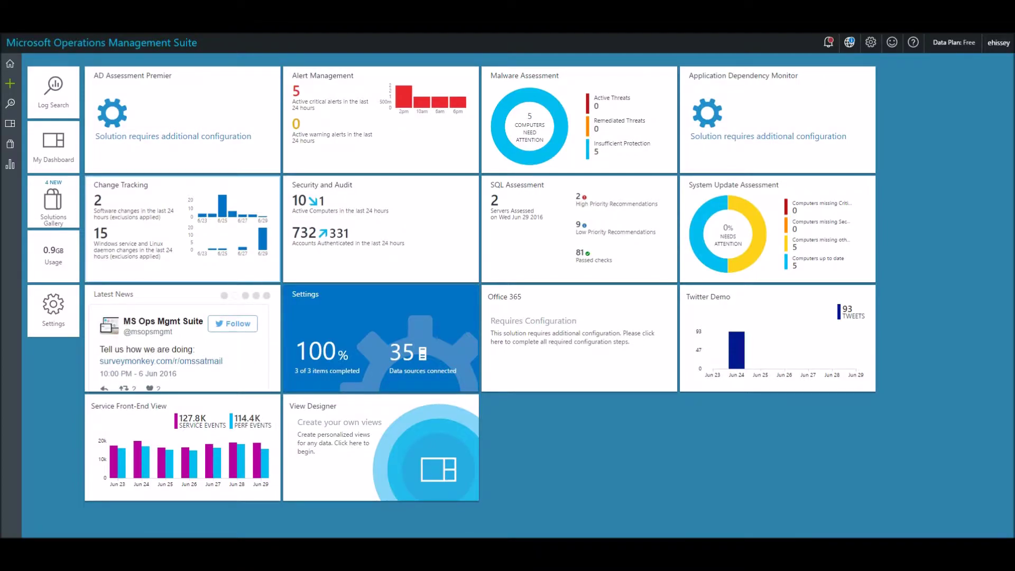
Open the Change Tracking solution to review its configuration changes, and return to the overview.
{"action": "left_click", "coordinate": [182, 228]}
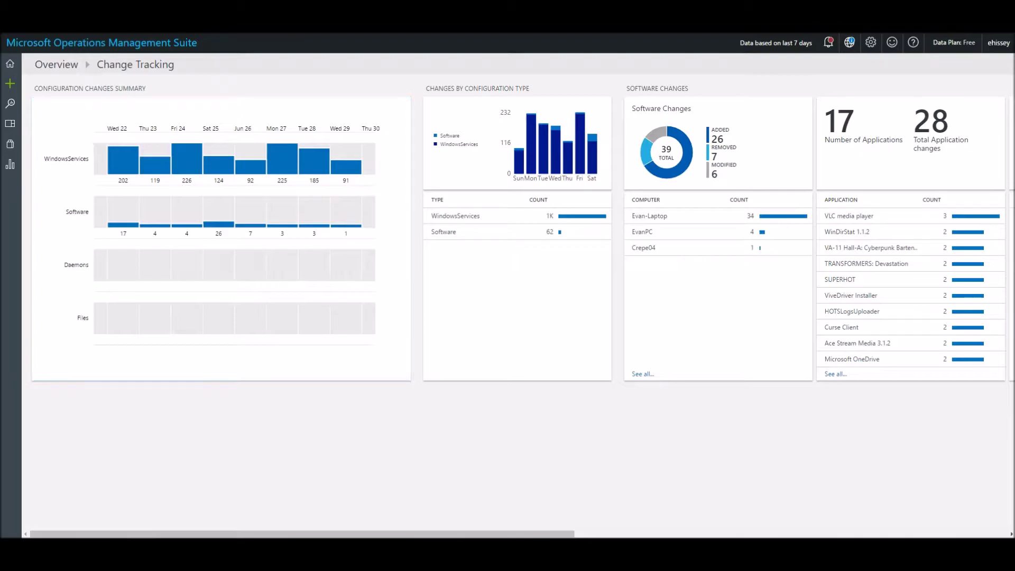
{"action": "left_click", "coordinate": [10, 64]}
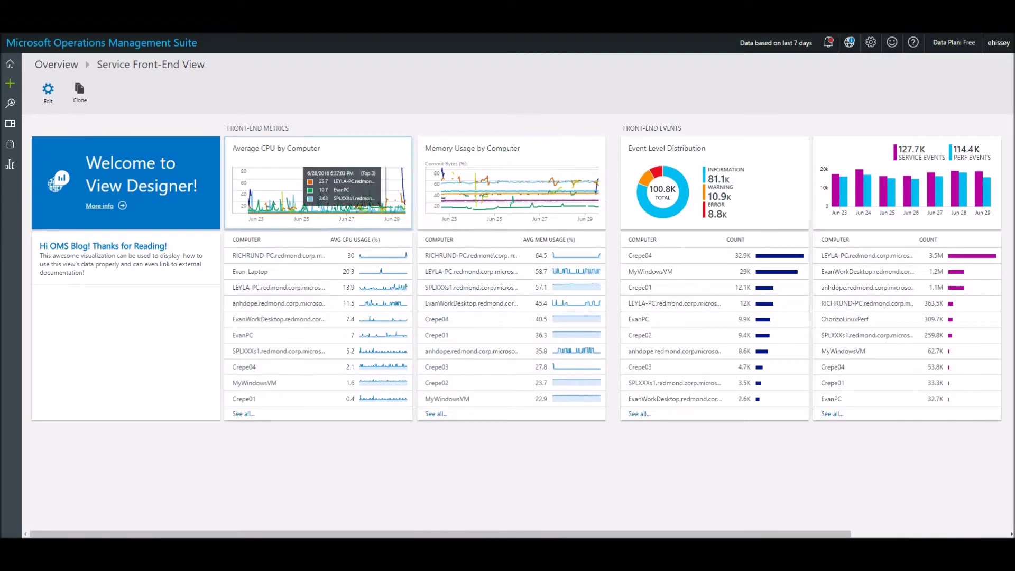
Examine the Service Front-End View's CPU and memory charts, event parts and list of queries.
{"action": "mouse_move", "coordinate": [327, 191]}
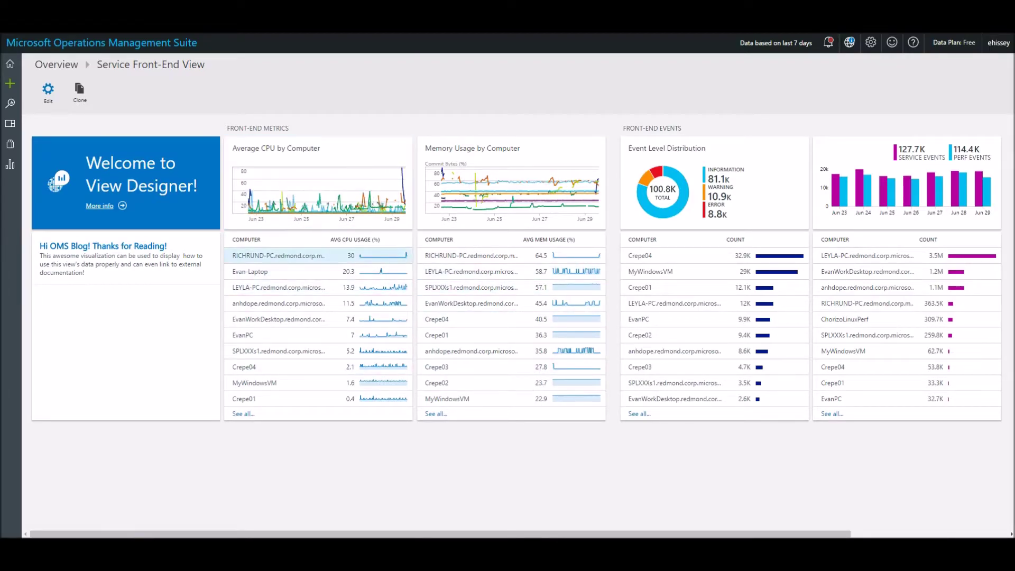
{"action": "mouse_move", "coordinate": [504, 190]}
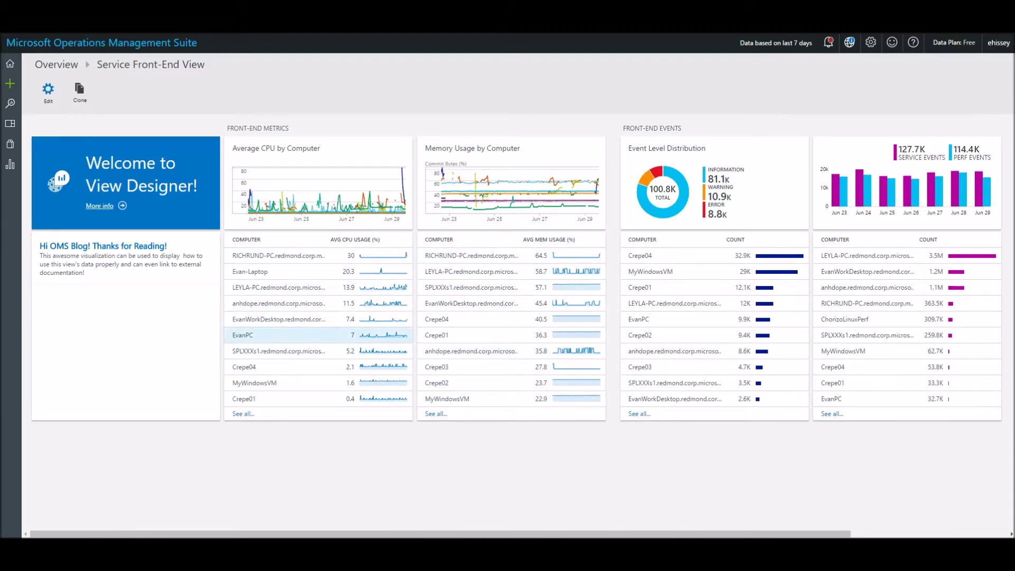
{"action": "scroll", "coordinate": [507, 399], "scroll_direction": "right", "scroll_amount": 3}
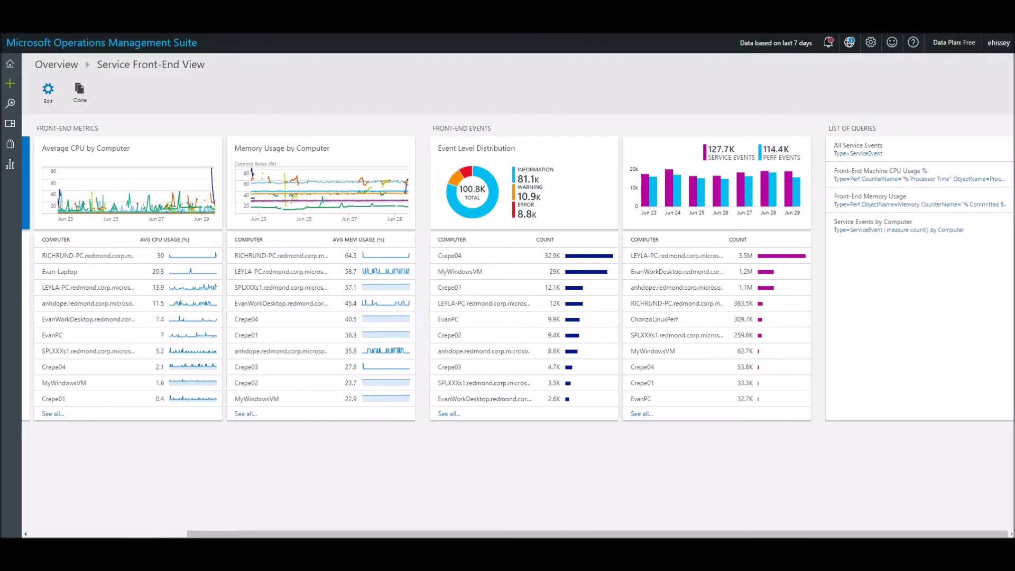
{"action": "scroll", "coordinate": [518, 278], "scroll_direction": "left", "scroll_amount": 3}
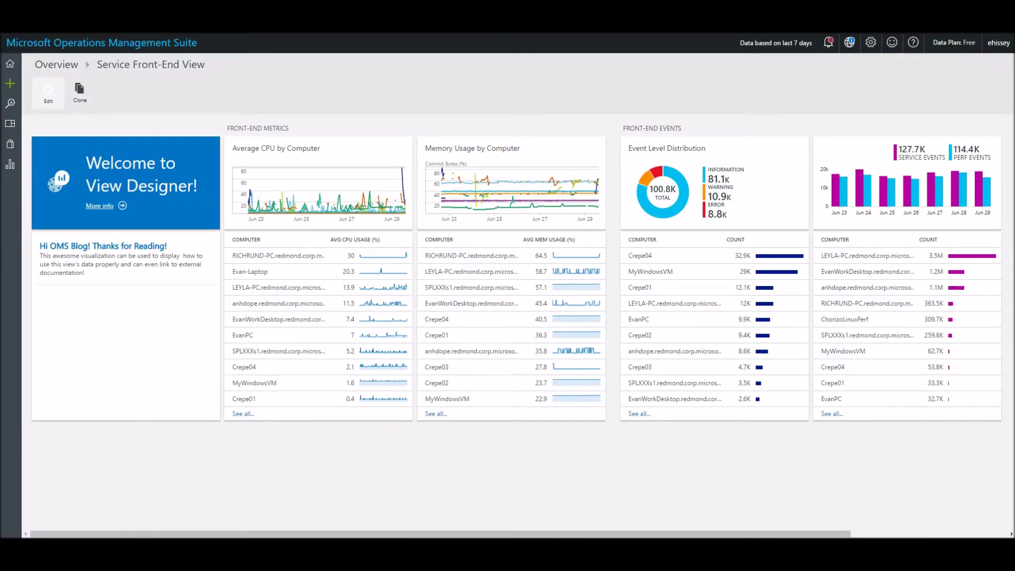
Open the Service Front-End View for editing and review the Information part's link and item settings.
{"action": "left_click", "coordinate": [48, 92]}
{"action": "left_click", "coordinate": [258, 185]}
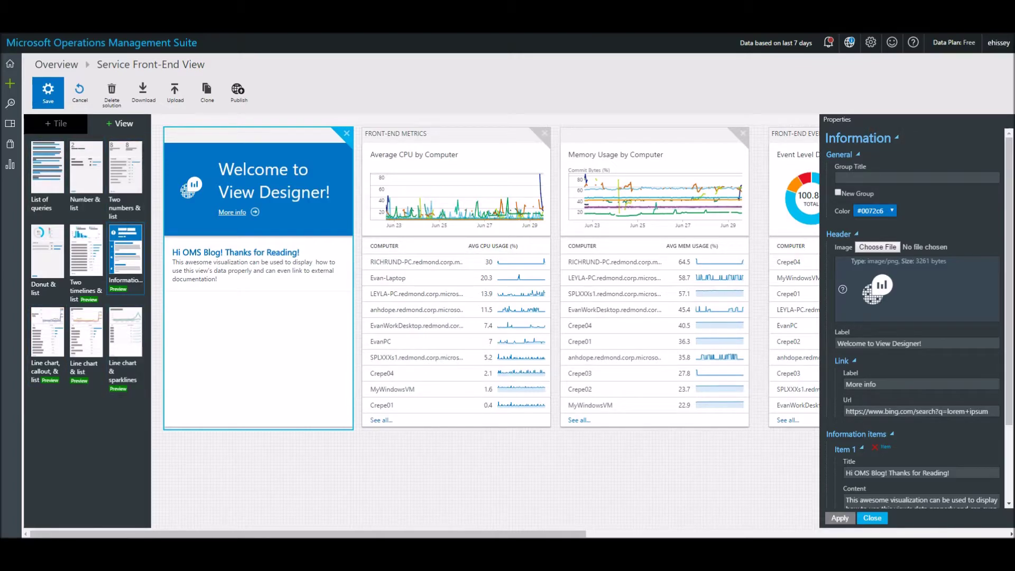
{"action": "left_click", "coordinate": [915, 411]}
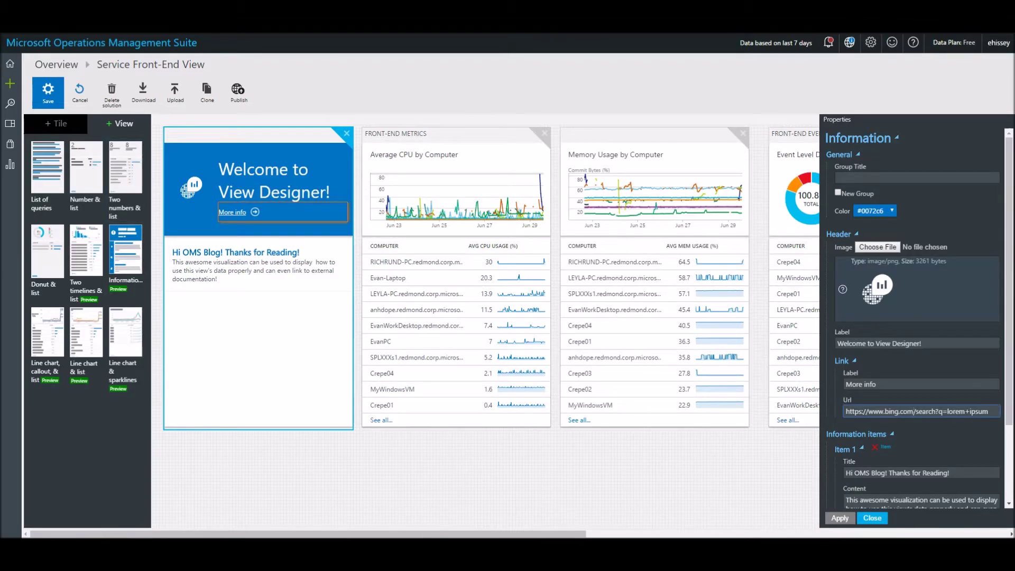
{"action": "scroll", "coordinate": [914, 411], "scroll_direction": "down", "scroll_amount": 3}
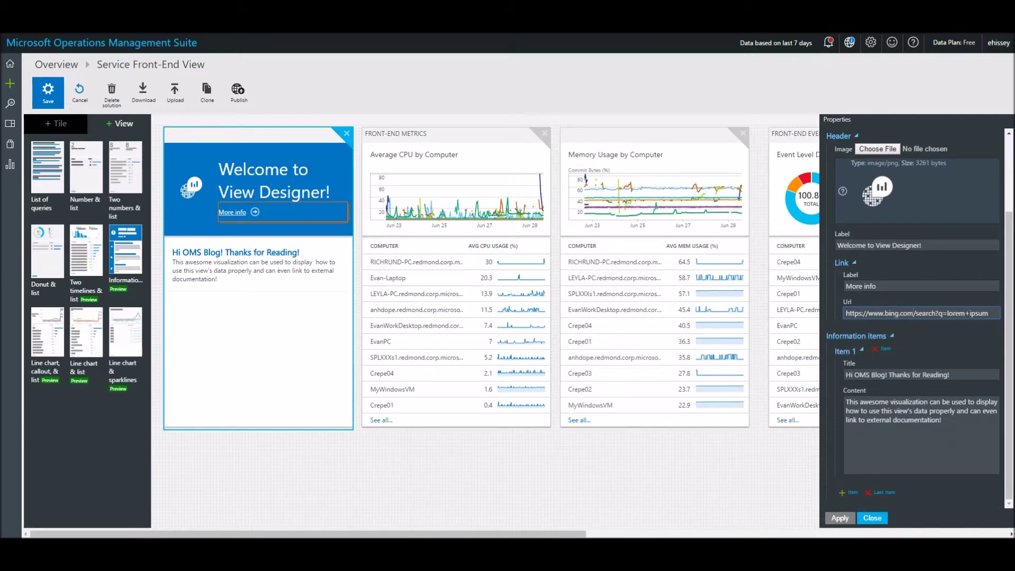
Examine the line chart queries of the Average CPU by Computer and Memory Usage by Computer parts.
{"action": "scroll", "coordinate": [484, 322], "scroll_direction": "right", "scroll_amount": 5}
{"action": "left_click", "coordinate": [203, 211]}
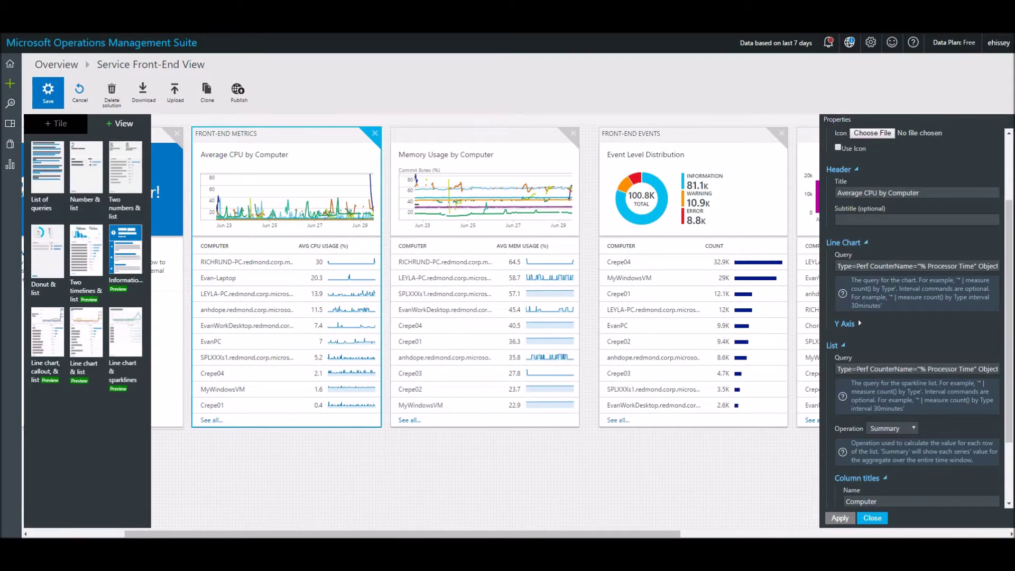
{"action": "double_click", "coordinate": [844, 266]}
{"action": "left_click_drag", "start_coordinate": [852, 266], "coordinate": [998, 266]}
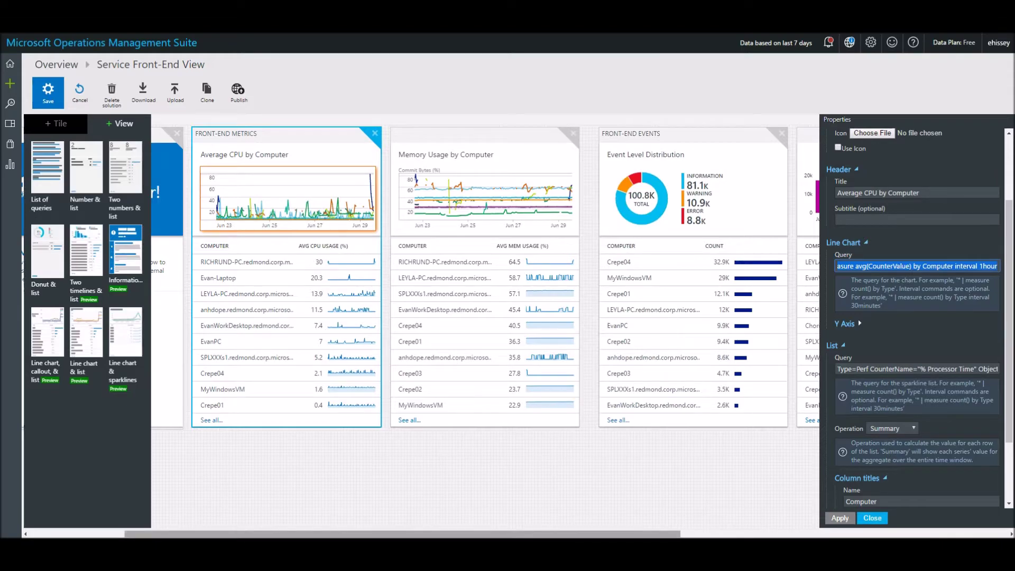
{"action": "left_click", "coordinate": [581, 481]}
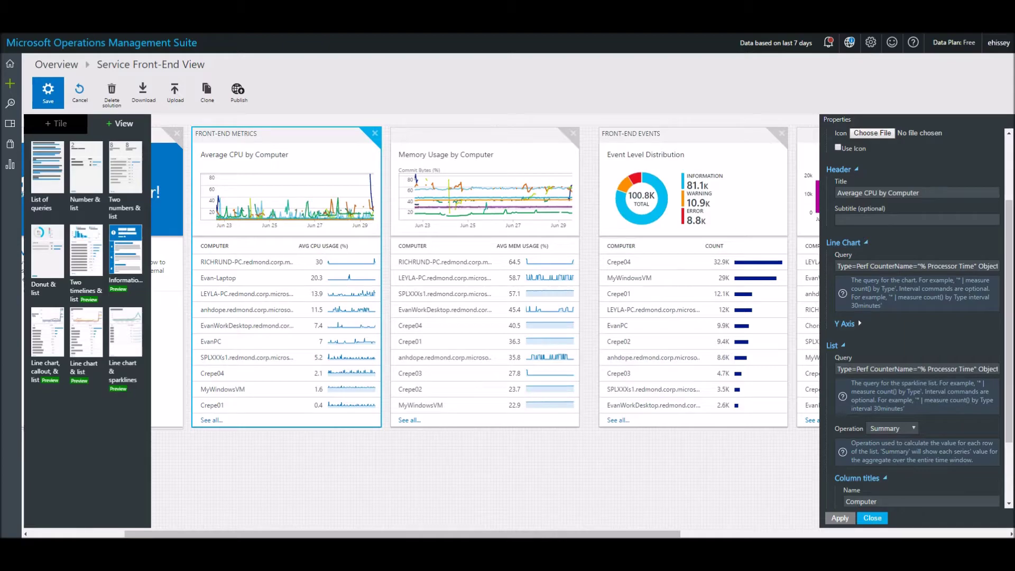
{"action": "left_click", "coordinate": [484, 159]}
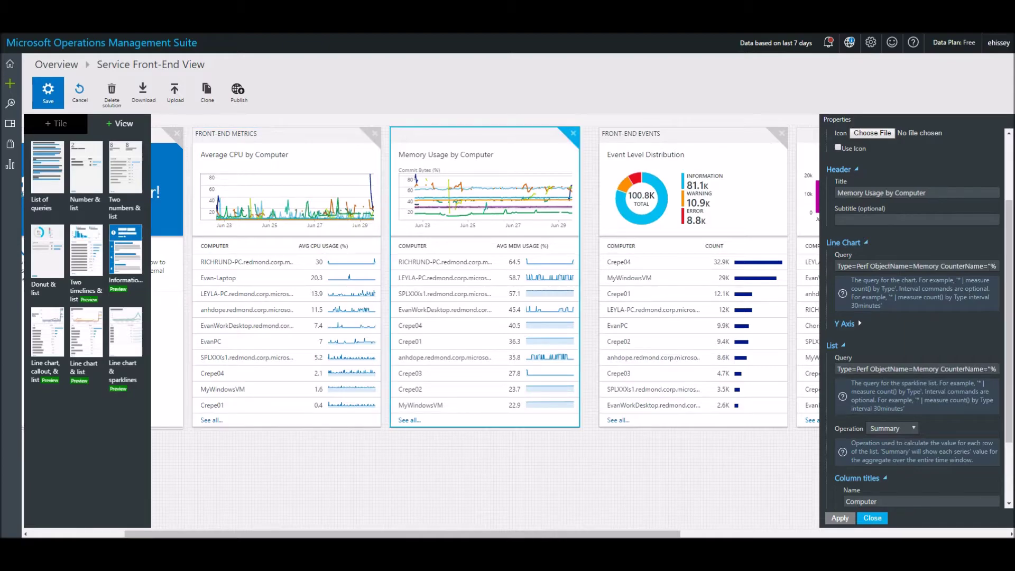
Examine the donut query and the list query of the Event Level Distribution part.
{"action": "scroll", "coordinate": [476, 275], "scroll_direction": "right", "scroll_amount": 5}
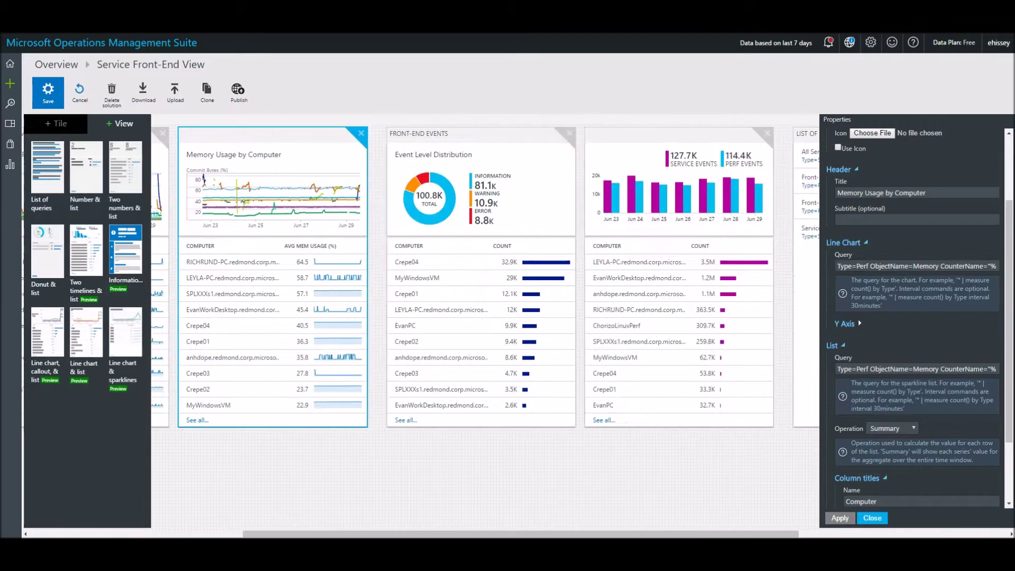
{"action": "left_click", "coordinate": [481, 158]}
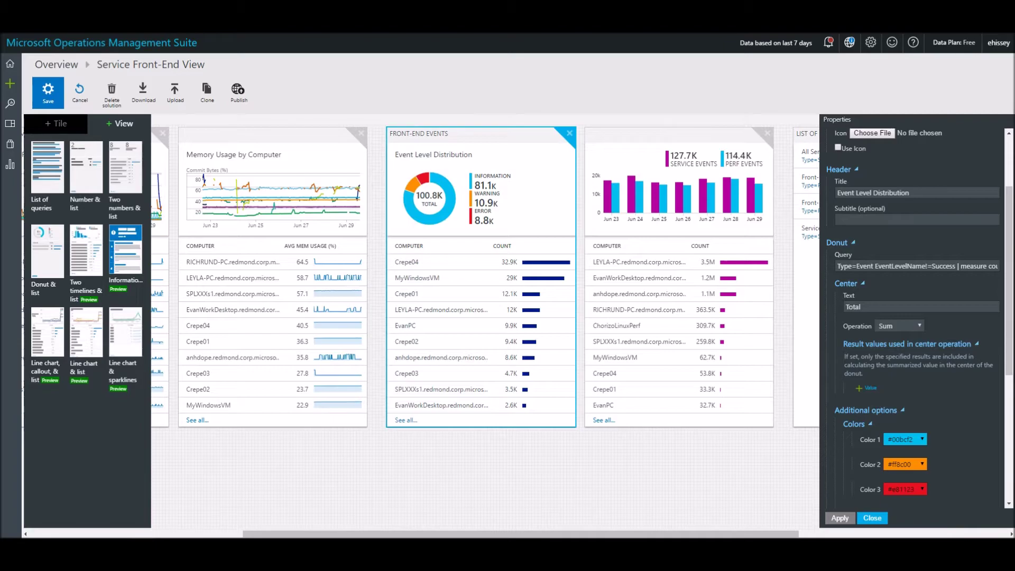
{"action": "left_click_drag", "start_coordinate": [856, 266], "coordinate": [997, 266]}
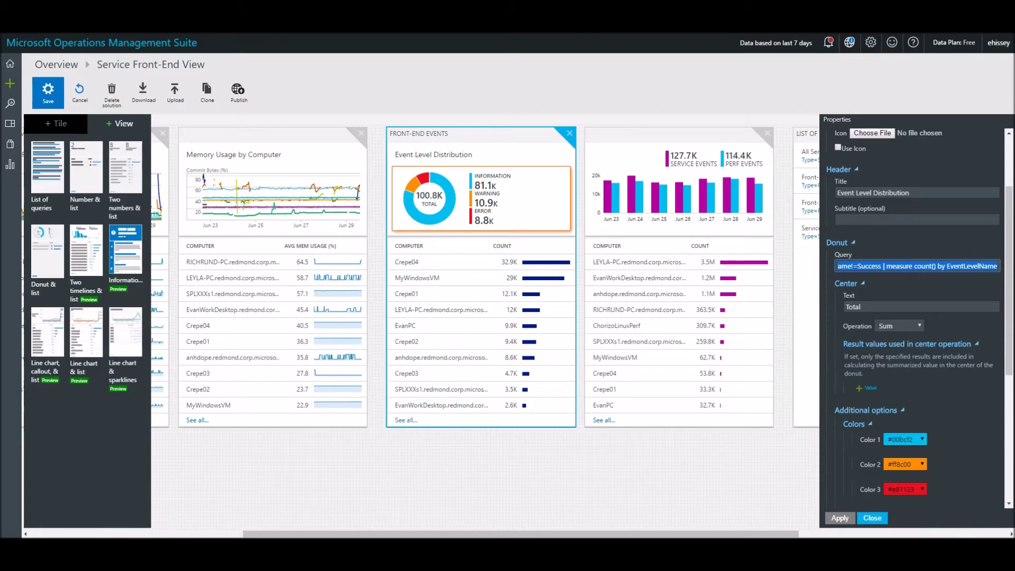
{"action": "scroll", "coordinate": [978, 296], "scroll_direction": "down", "scroll_amount": 5}
{"action": "left_click", "coordinate": [975, 322]}
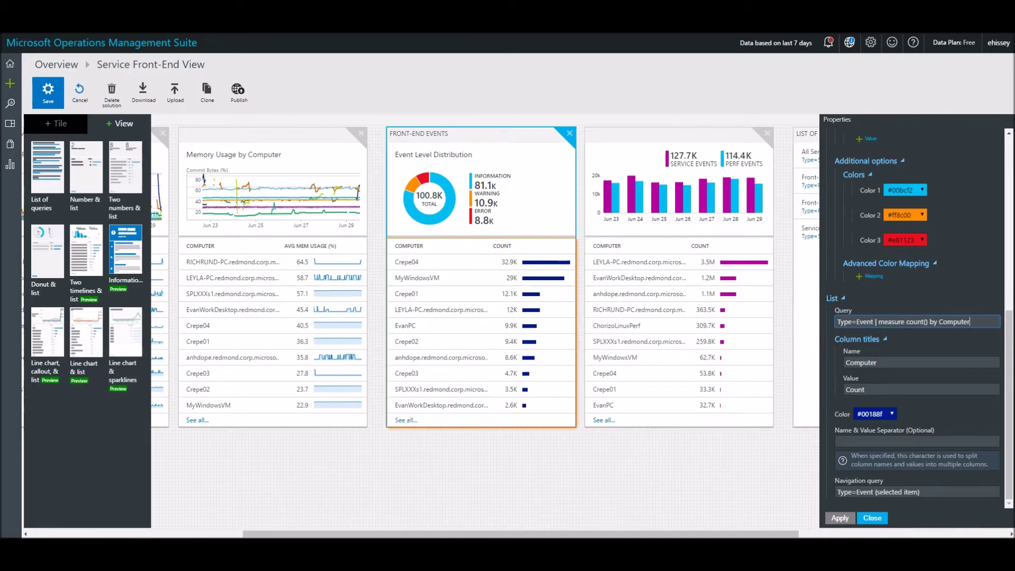
{"action": "scroll", "coordinate": [914, 317], "scroll_direction": "up", "scroll_amount": 1}
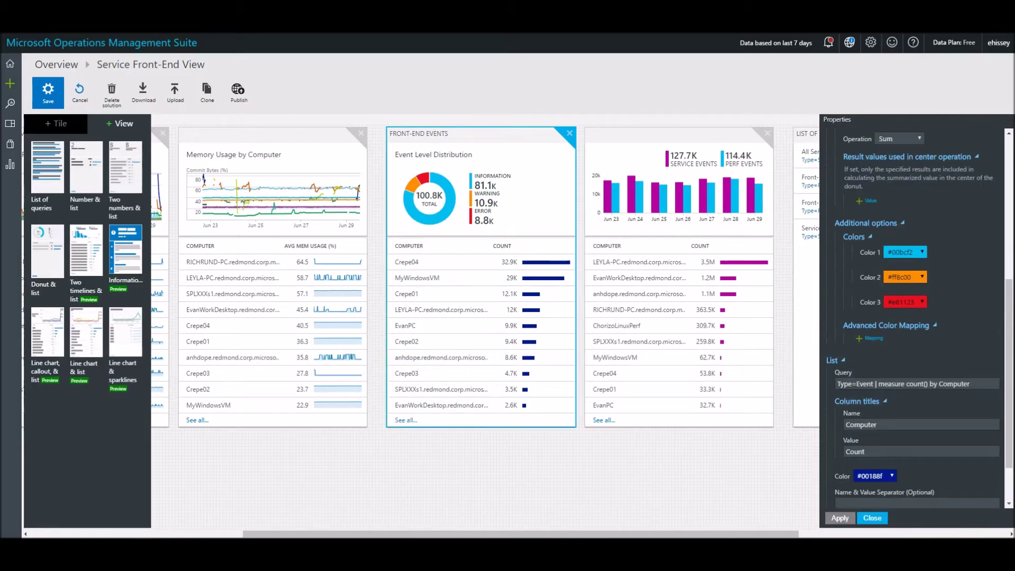
Examine the list query and both chart queries of the Service Events and Perf Events timelines part.
{"action": "left_click", "coordinate": [678, 143]}
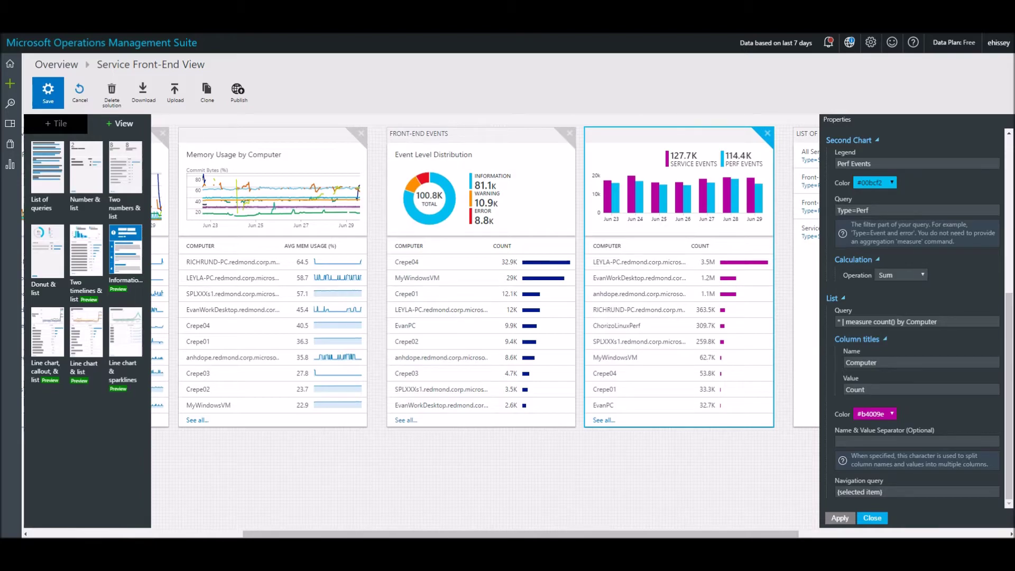
{"action": "left_click", "coordinate": [937, 321]}
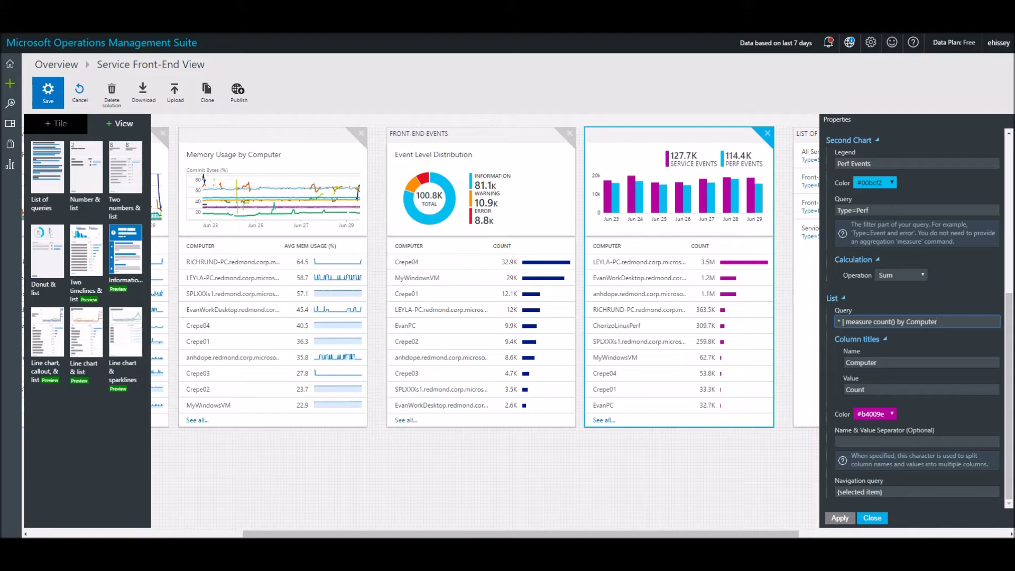
{"action": "scroll", "coordinate": [914, 317], "scroll_direction": "up", "scroll_amount": 3}
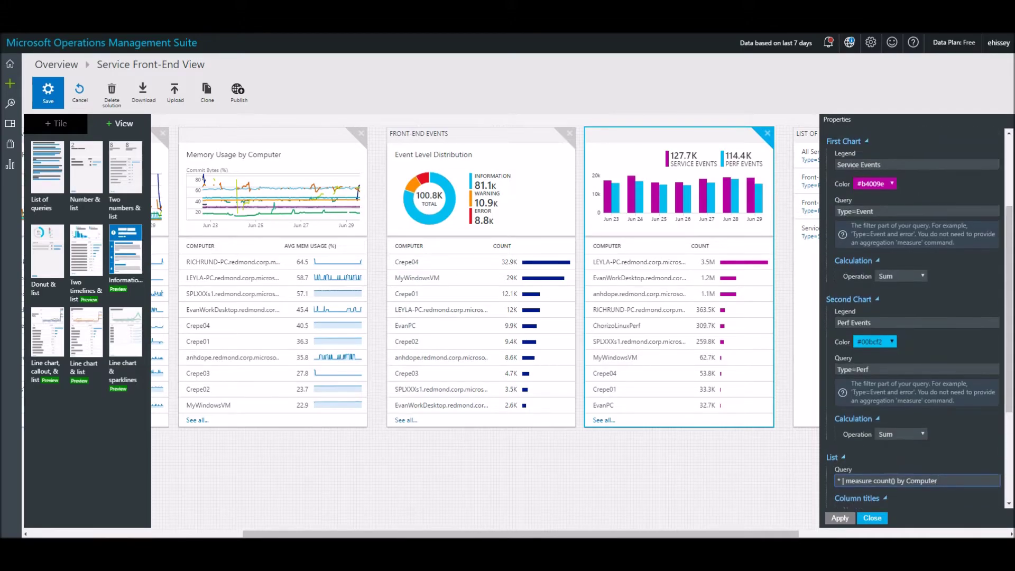
{"action": "left_click", "coordinate": [873, 211]}
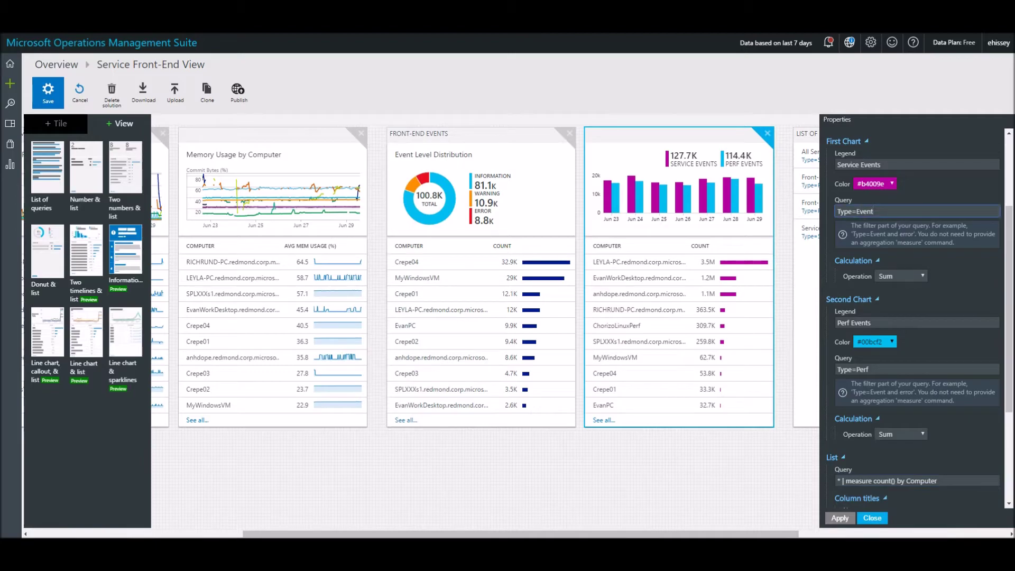
{"action": "left_click", "coordinate": [870, 369]}
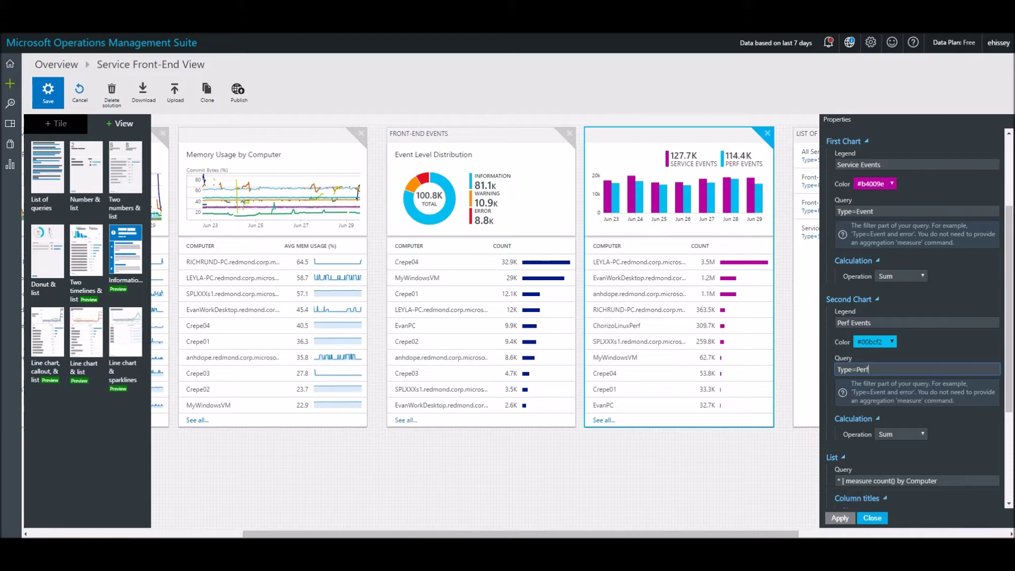
Review the search queries and friendly names defined in the List of queries part.
{"action": "scroll", "coordinate": [485, 276], "scroll_direction": "right", "scroll_amount": 5}
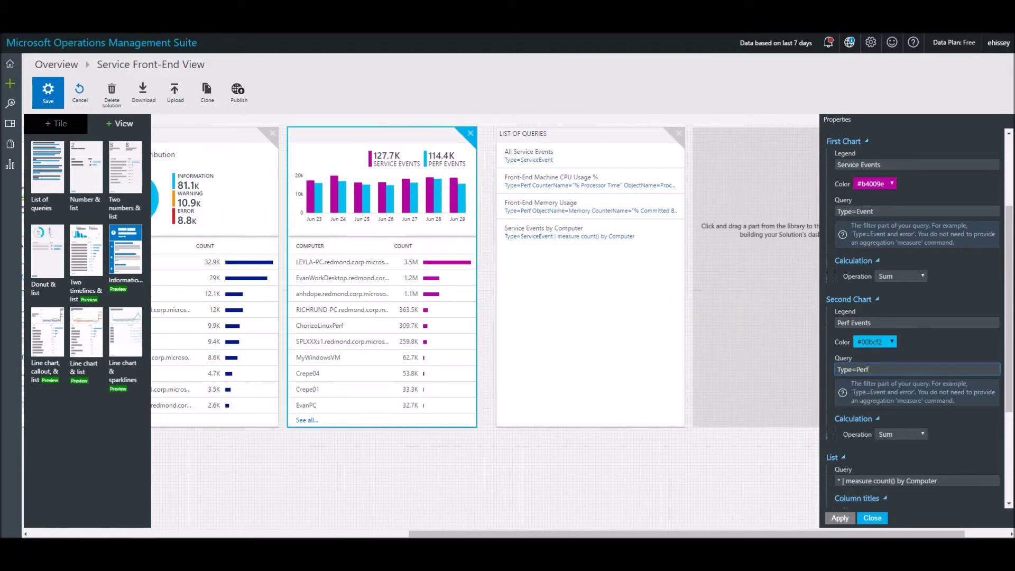
{"action": "left_click", "coordinate": [590, 317]}
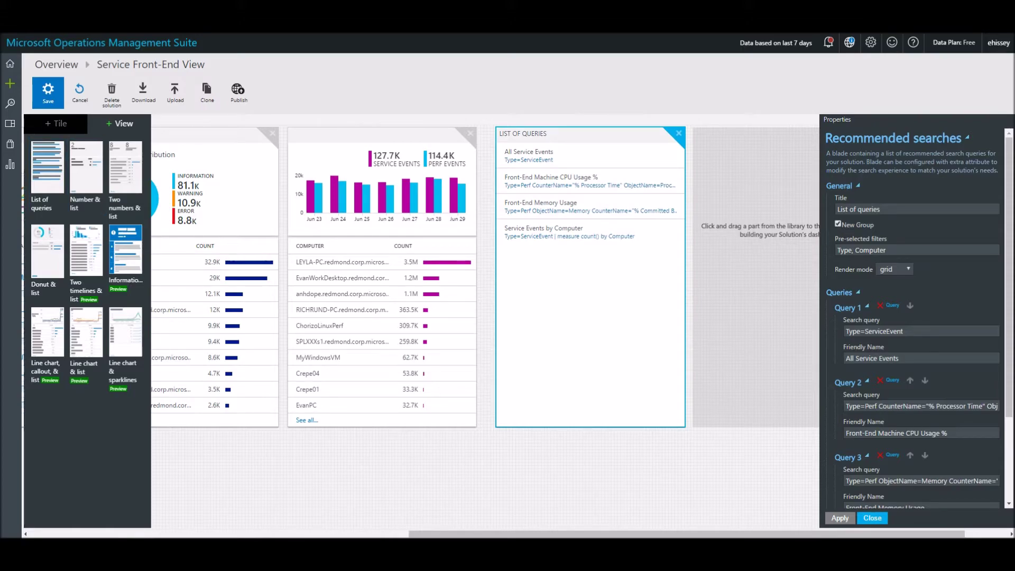
{"action": "scroll", "coordinate": [918, 319], "scroll_direction": "down", "scroll_amount": 1}
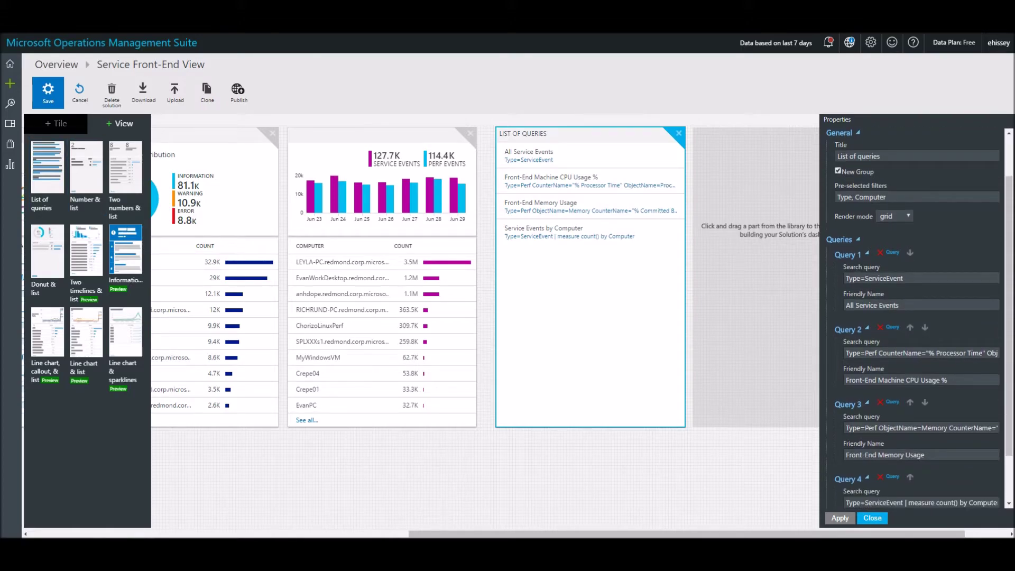
{"action": "scroll", "coordinate": [918, 319], "scroll_direction": "down", "scroll_amount": 1}
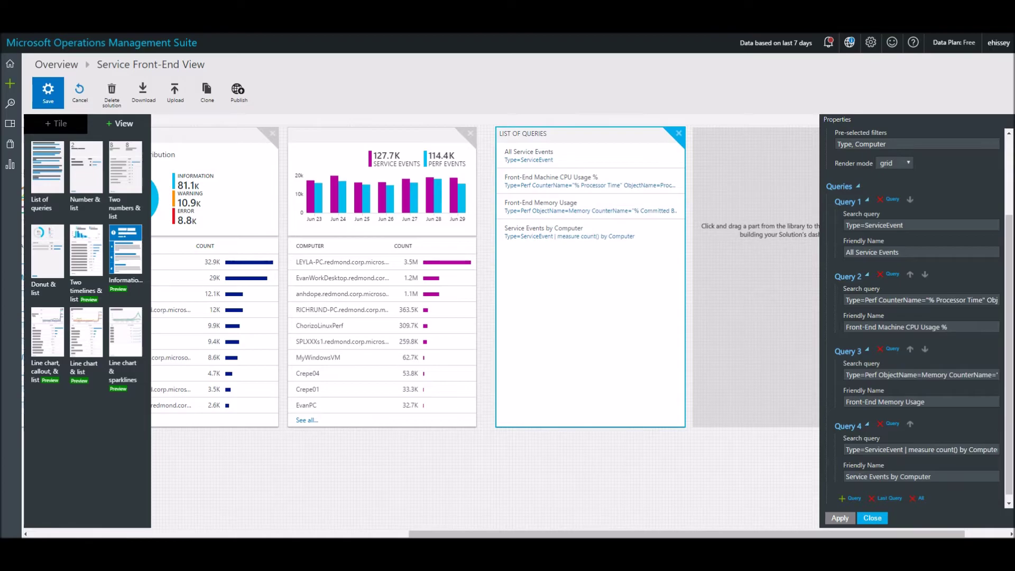
Clear the Perf Events chart's query in the timelines part and save the view.
{"action": "left_click", "coordinate": [893, 246]}
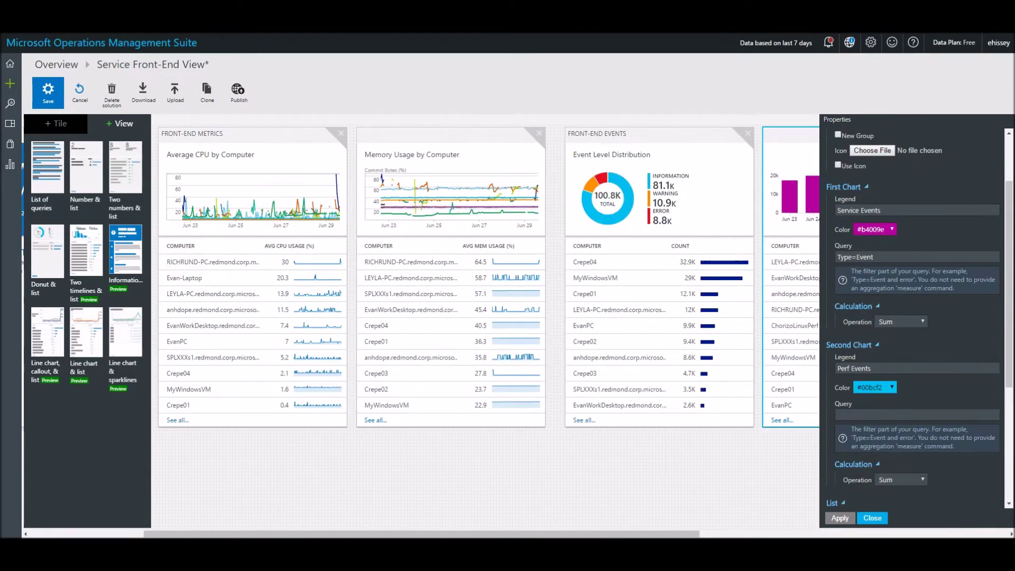
{"action": "left_click", "coordinate": [48, 91]}
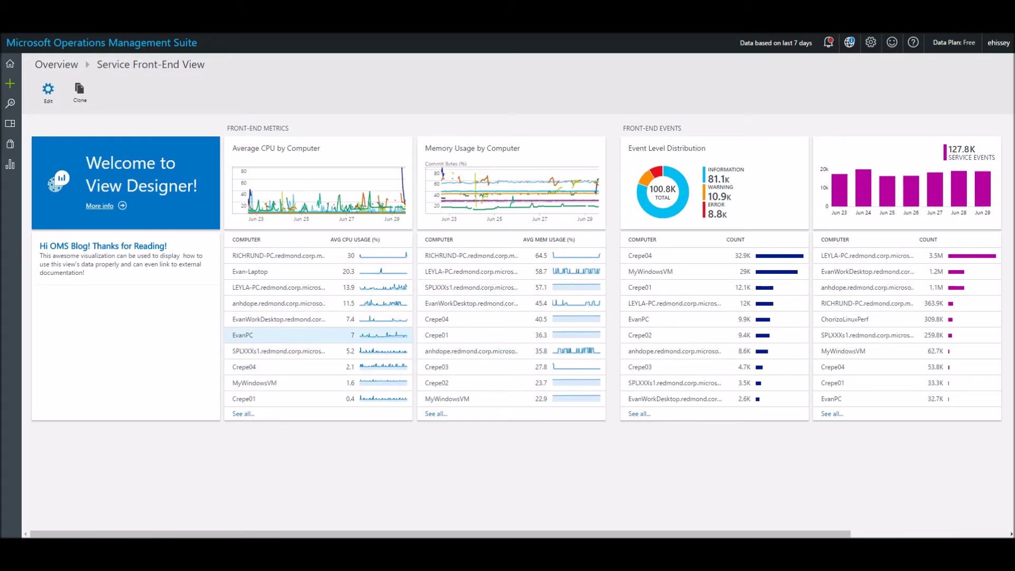
Open the log search for EvanPC's average CPU usage to view its chart, and return to the Service Front-End View.
{"action": "left_click", "coordinate": [275, 335]}
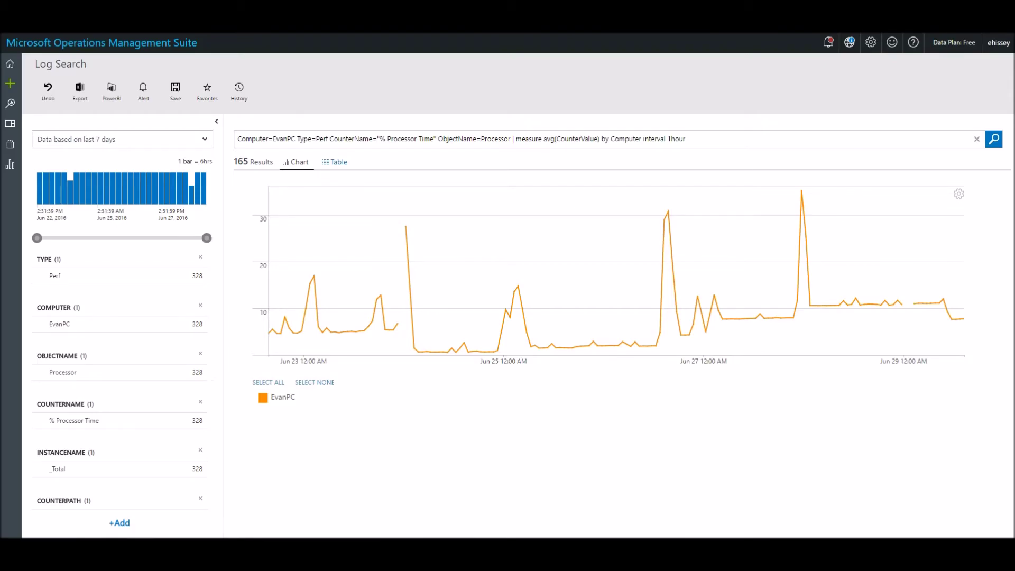
{"action": "key", "text": "alt+Left"}
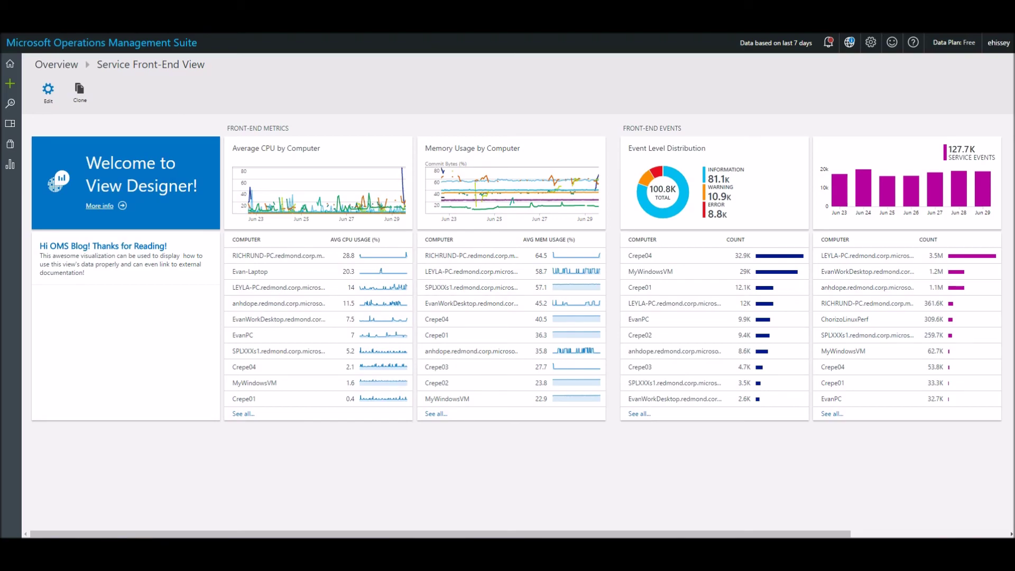
Review the preview feature settings for View Designer and its import/export, and return to the overview.
{"action": "left_click", "coordinate": [870, 43]}
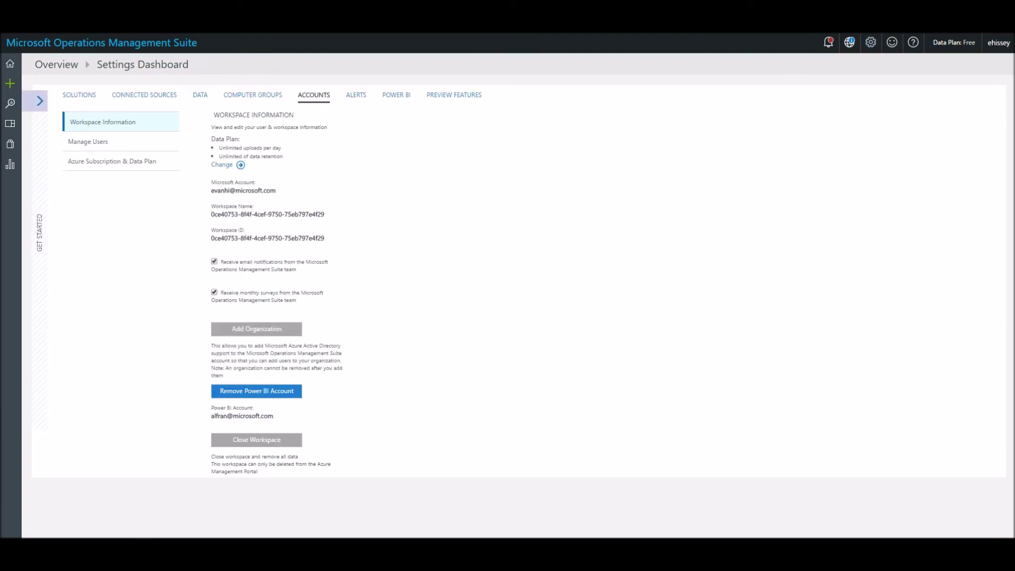
{"action": "left_click", "coordinate": [453, 94]}
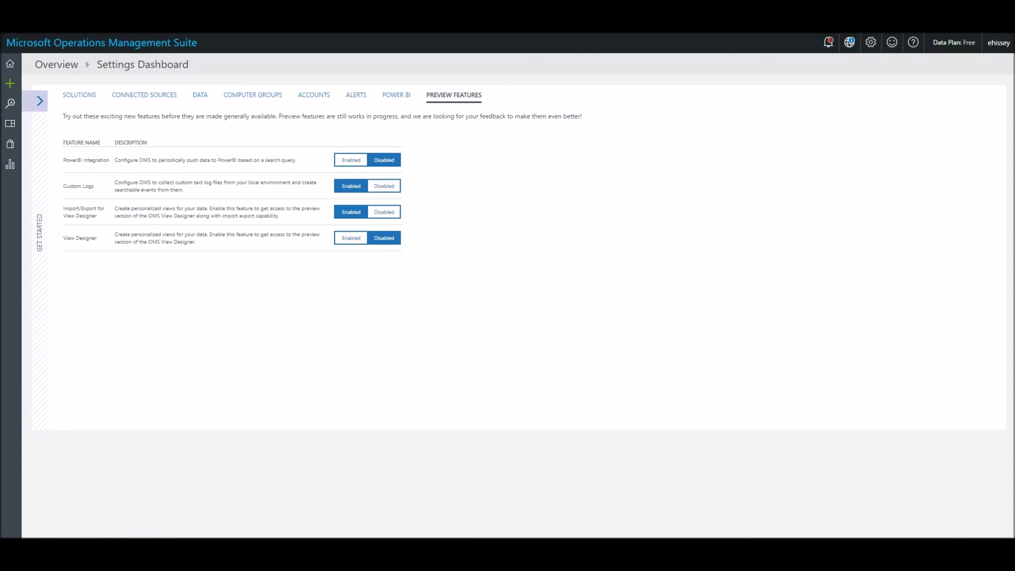
{"action": "left_click", "coordinate": [10, 64]}
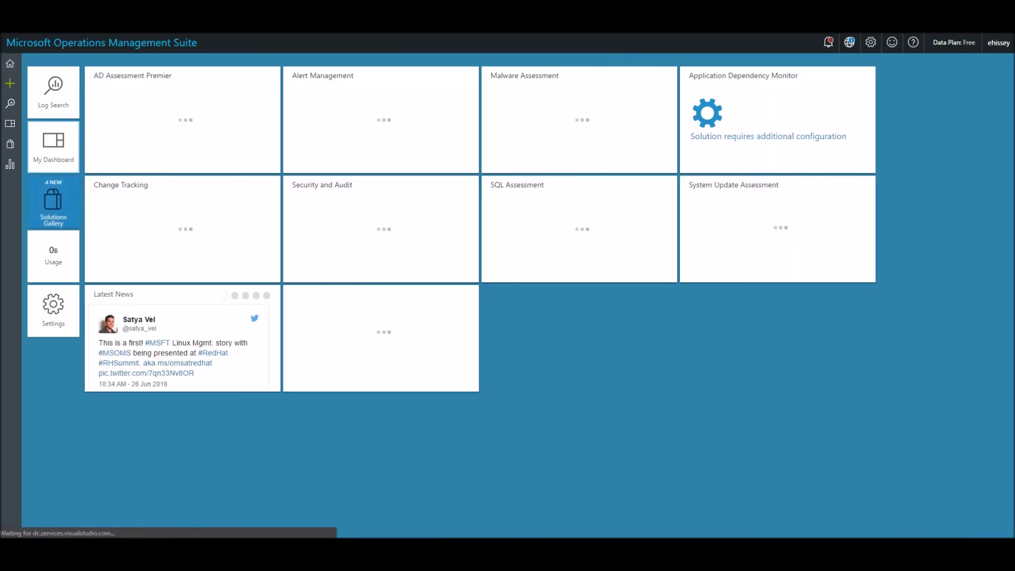